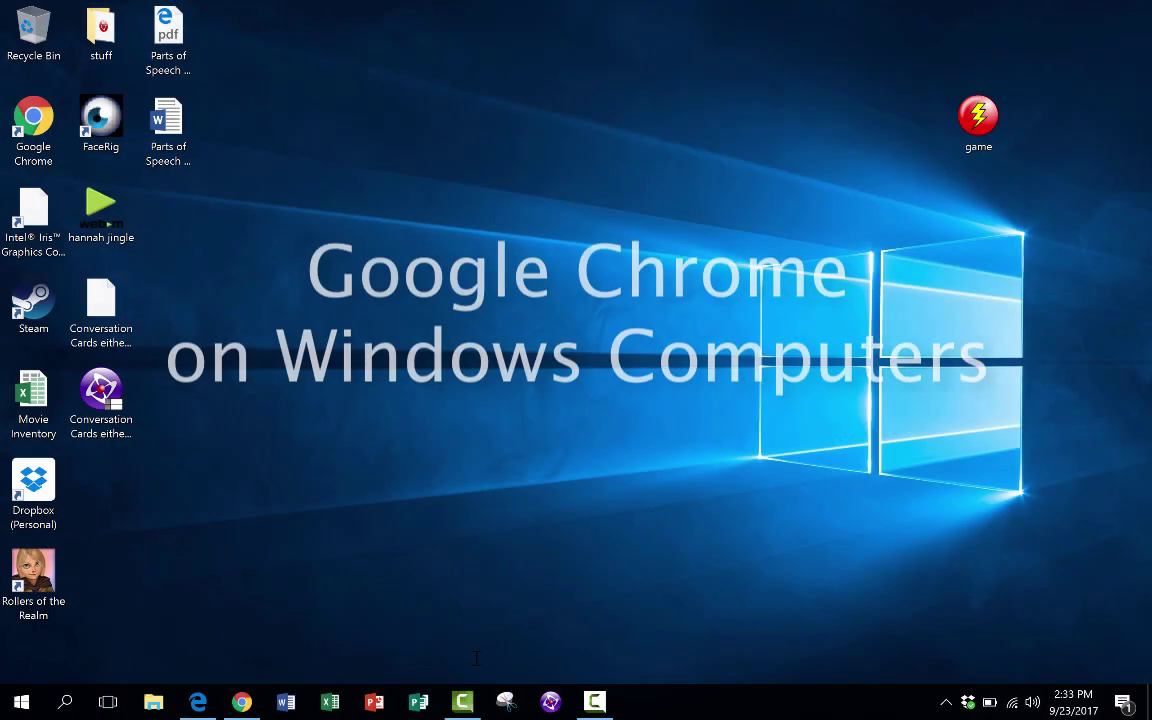
Switch to Google Chrome and go to the address chrome://settings/content
{"action": "left_click", "coordinate": [242, 701]}
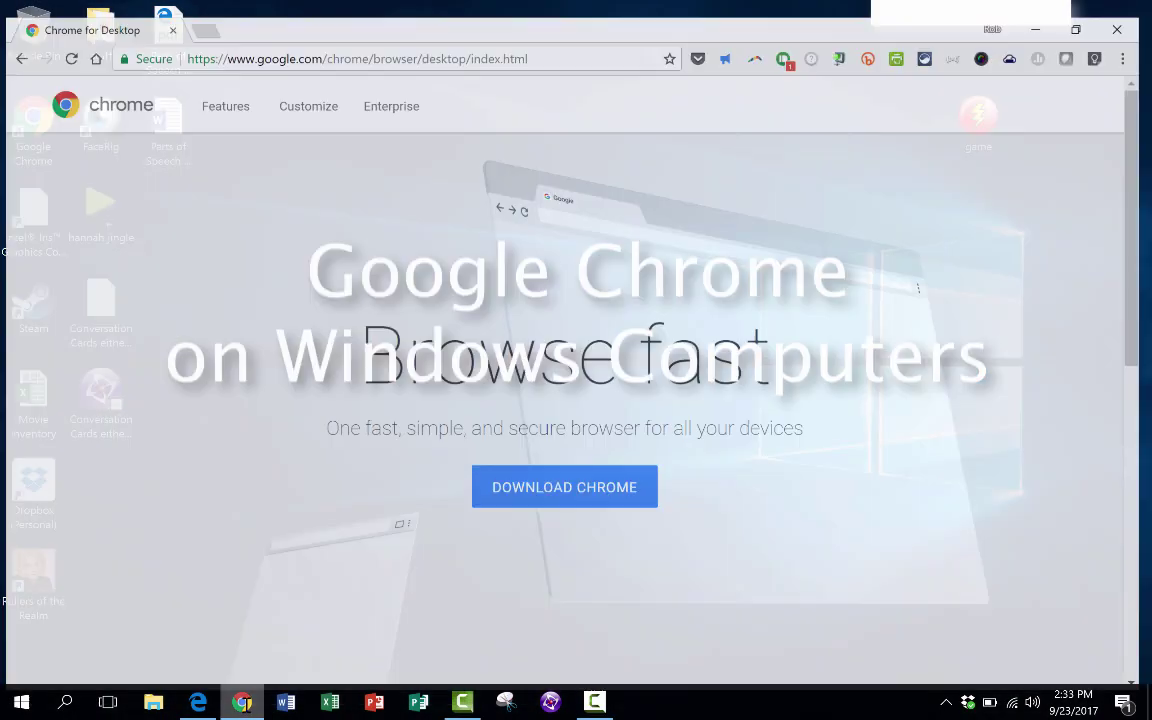
{"action": "left_click", "coordinate": [437, 45]}
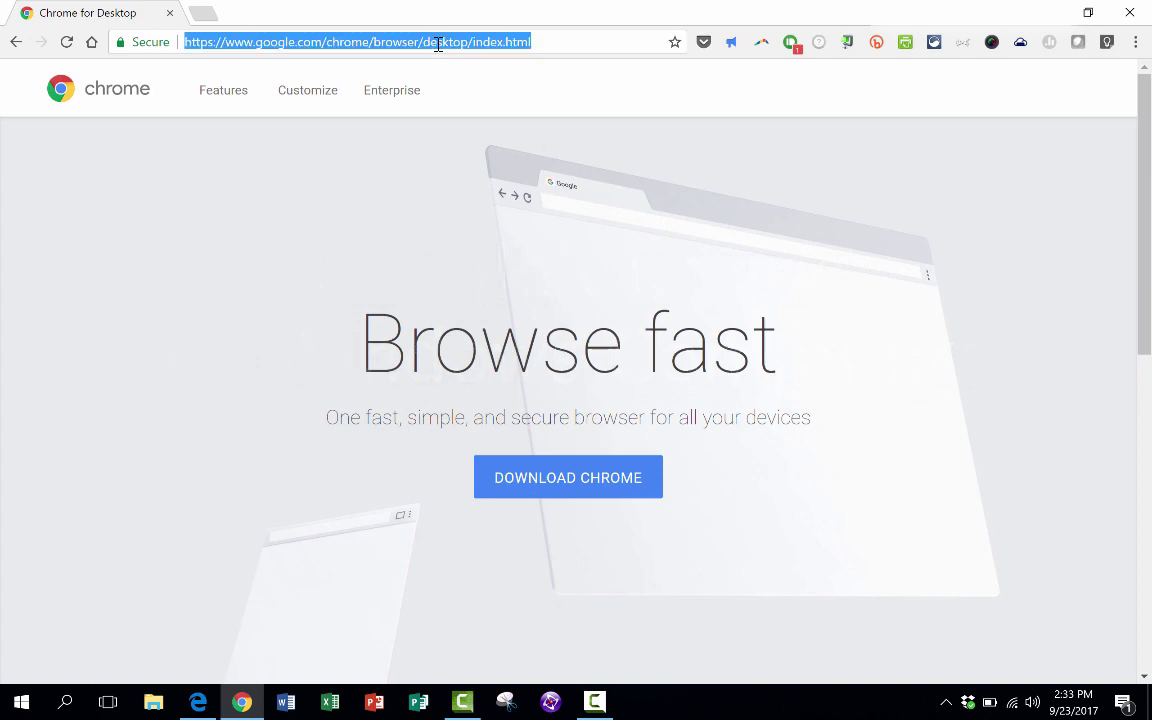
{"action": "type", "text": "chrome://settings/content"}
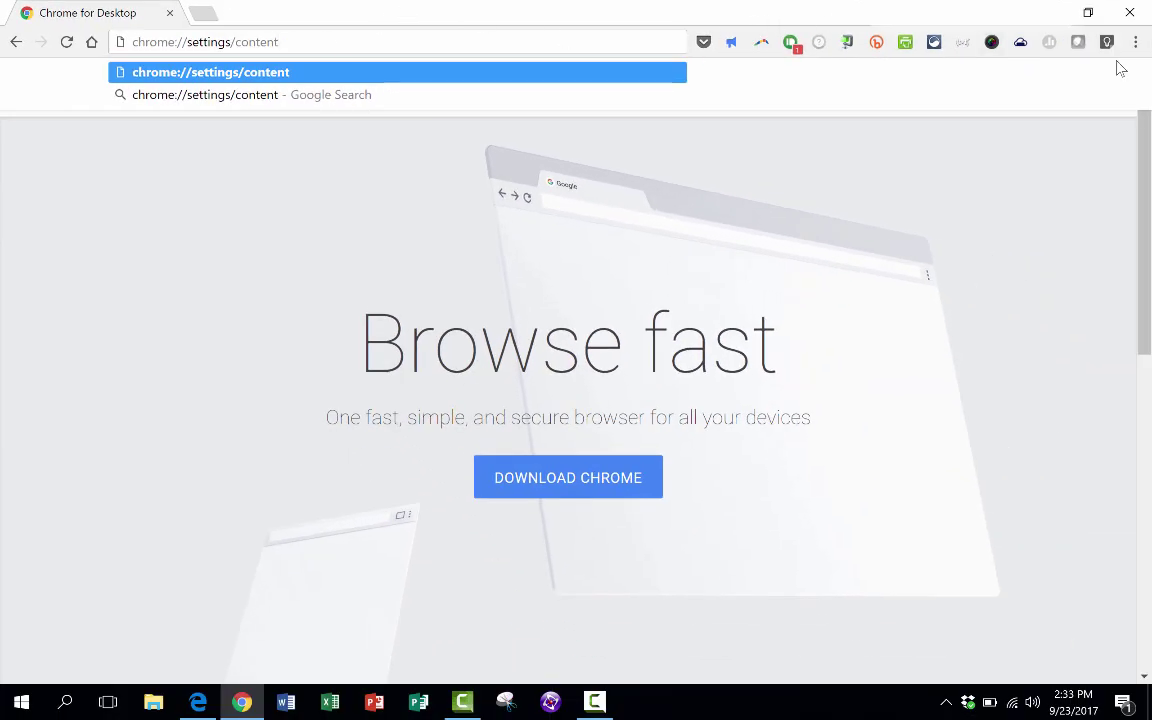
{"action": "left_click", "coordinate": [1136, 41]}
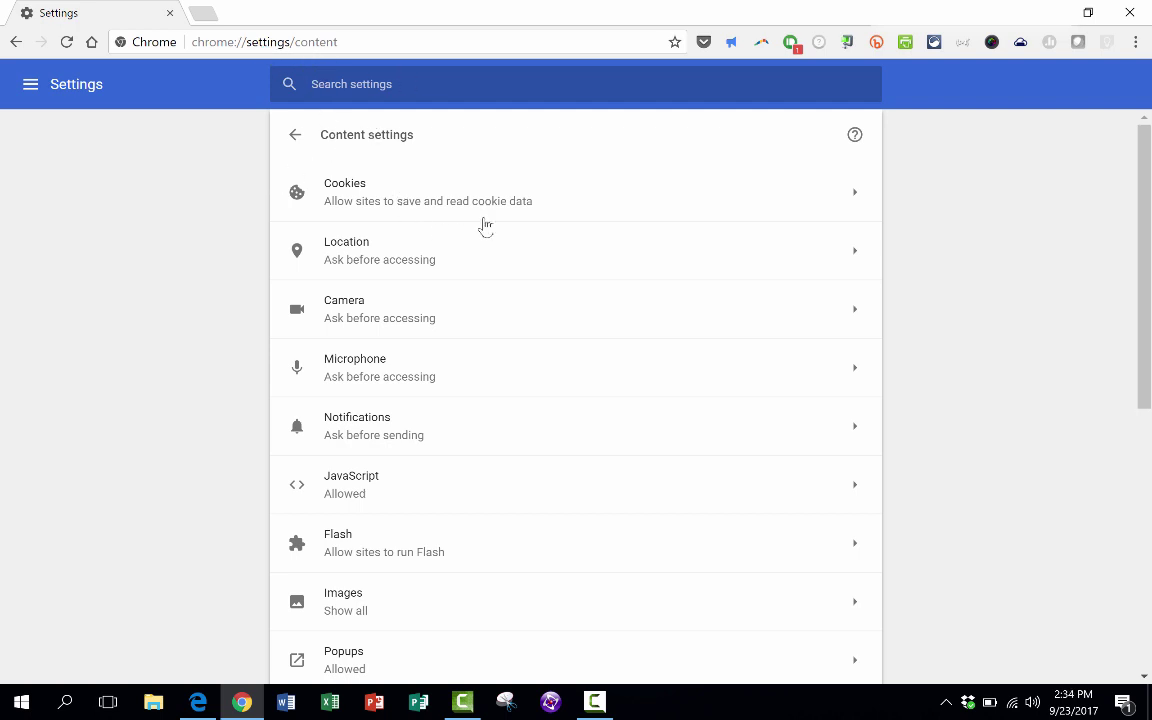
Go back to the Privacy and security settings, and open the Flash page under Content settings
{"action": "left_click", "coordinate": [296, 136]}
{"action": "left_click", "coordinate": [294, 135]}
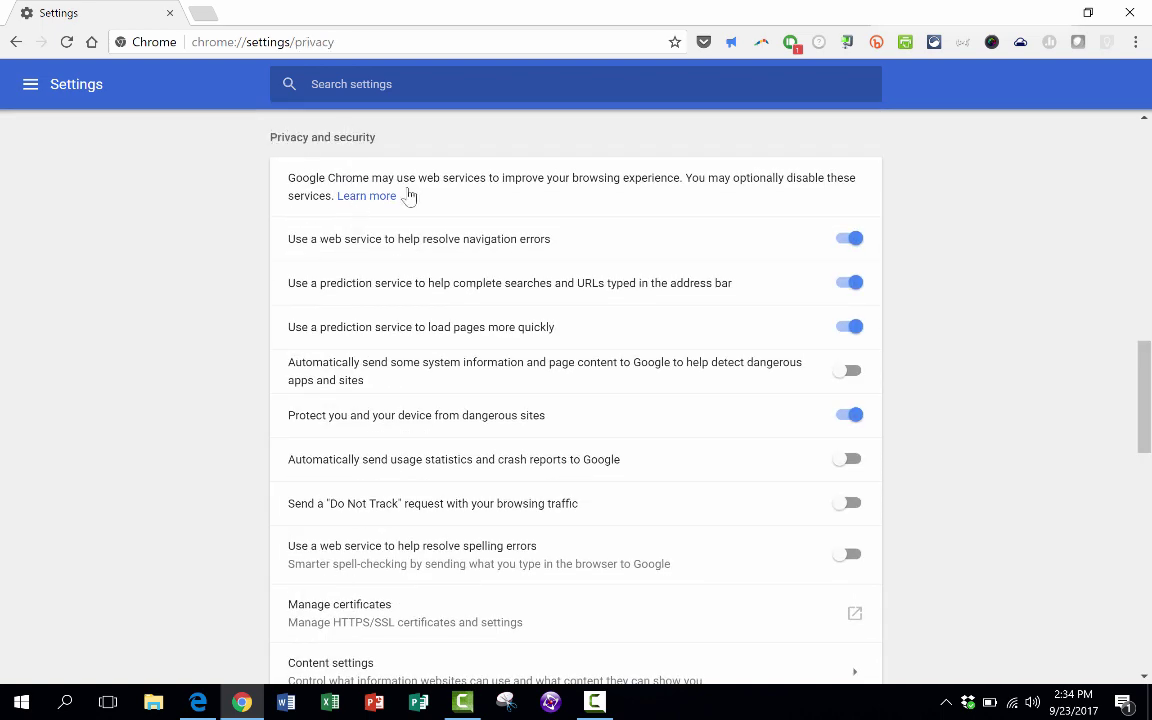
{"action": "scroll", "coordinate": [436, 268], "scroll_direction": "up", "scroll_amount": 3}
{"action": "scroll", "coordinate": [436, 268], "scroll_direction": "down", "scroll_amount": 6}
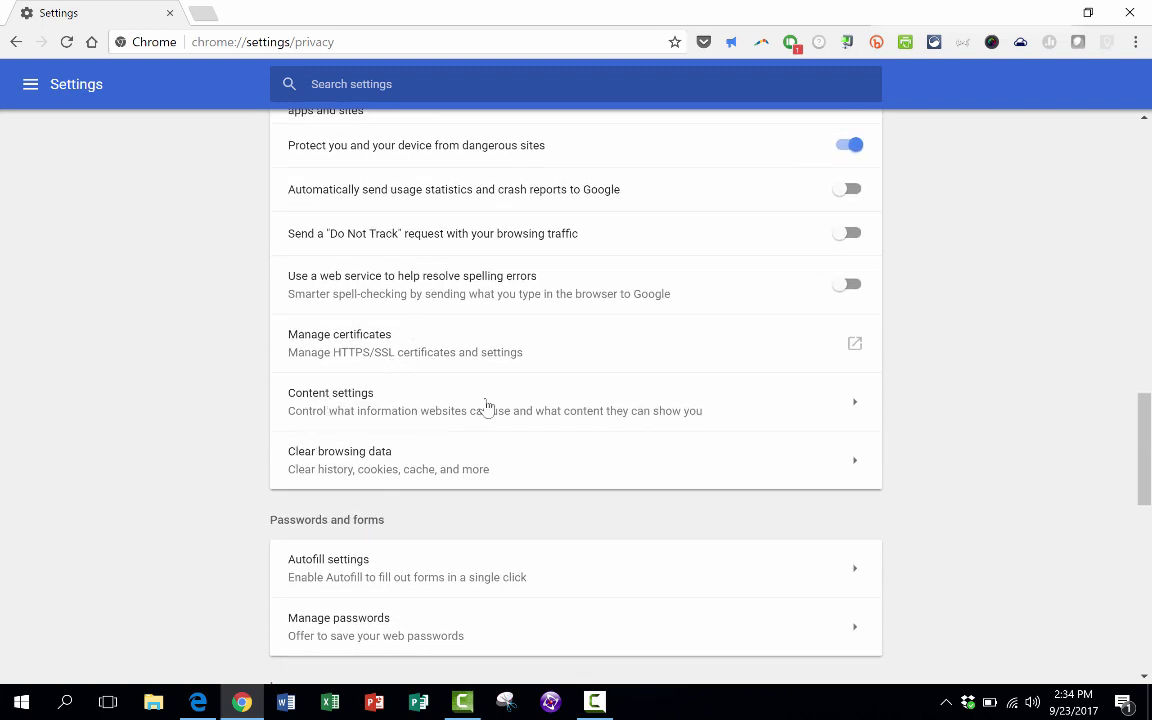
{"action": "left_click", "coordinate": [853, 407]}
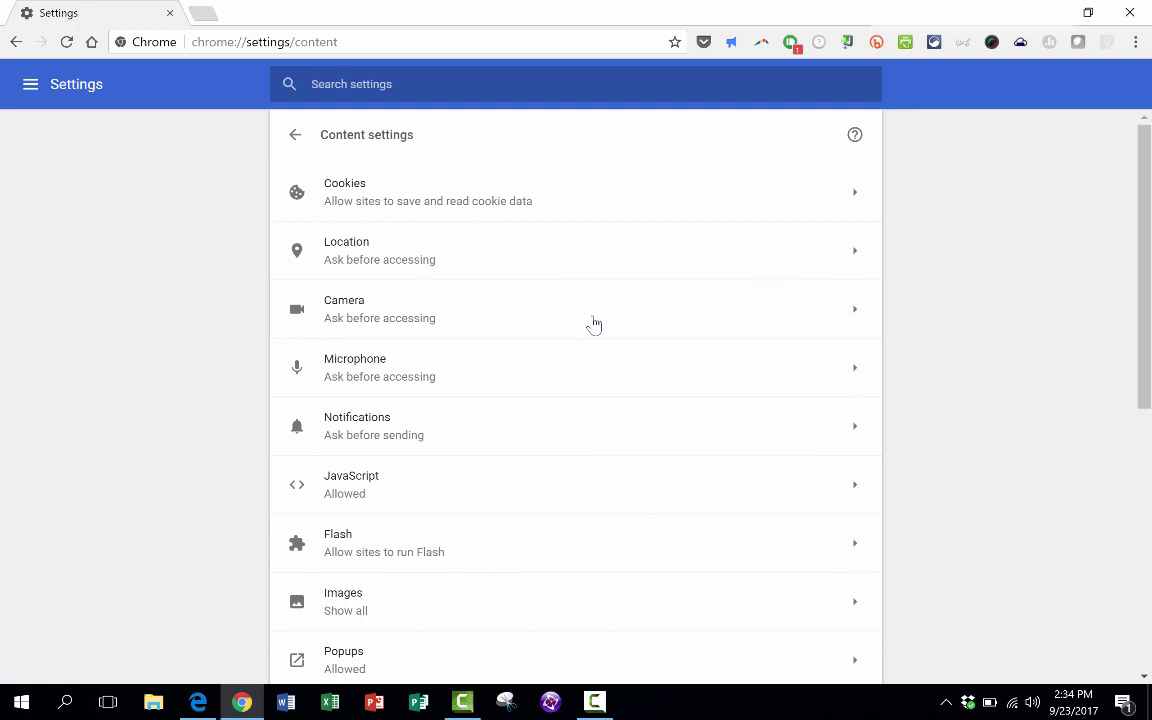
{"action": "scroll", "coordinate": [591, 324], "scroll_direction": "down", "scroll_amount": 2}
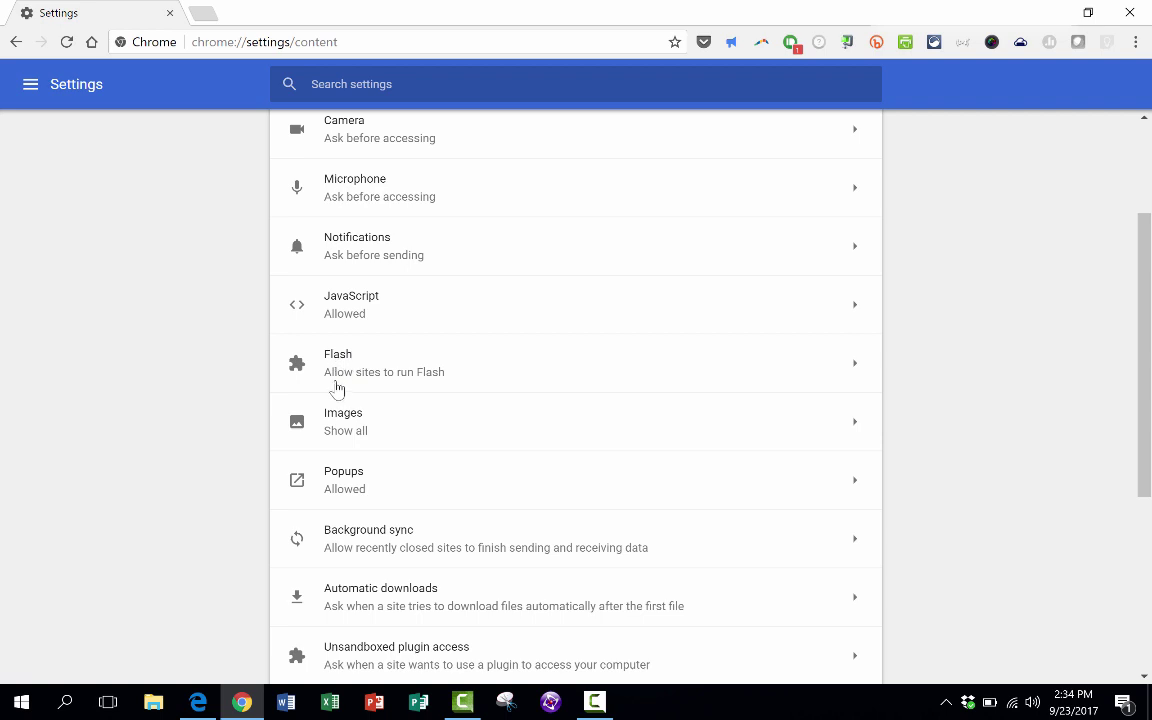
{"action": "left_click", "coordinate": [445, 367]}
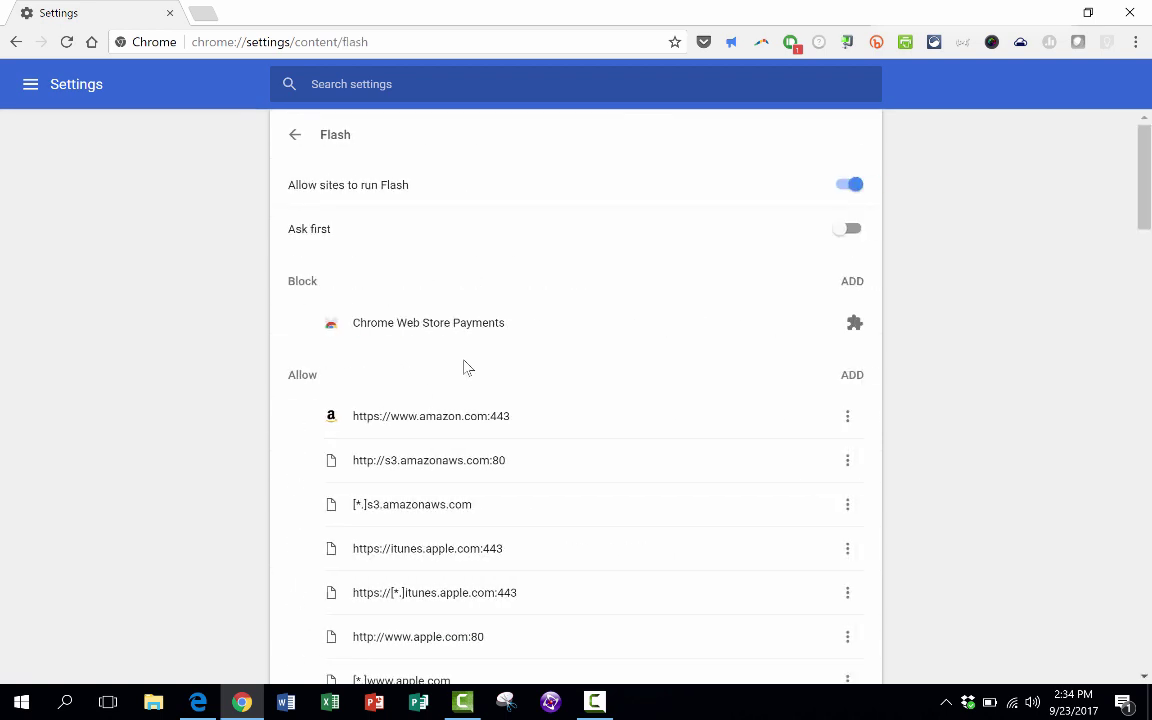
Turn the permission for sites to run Flash off and on again, and open and cancel the form for adding an allowed site
{"action": "left_click", "coordinate": [855, 194]}
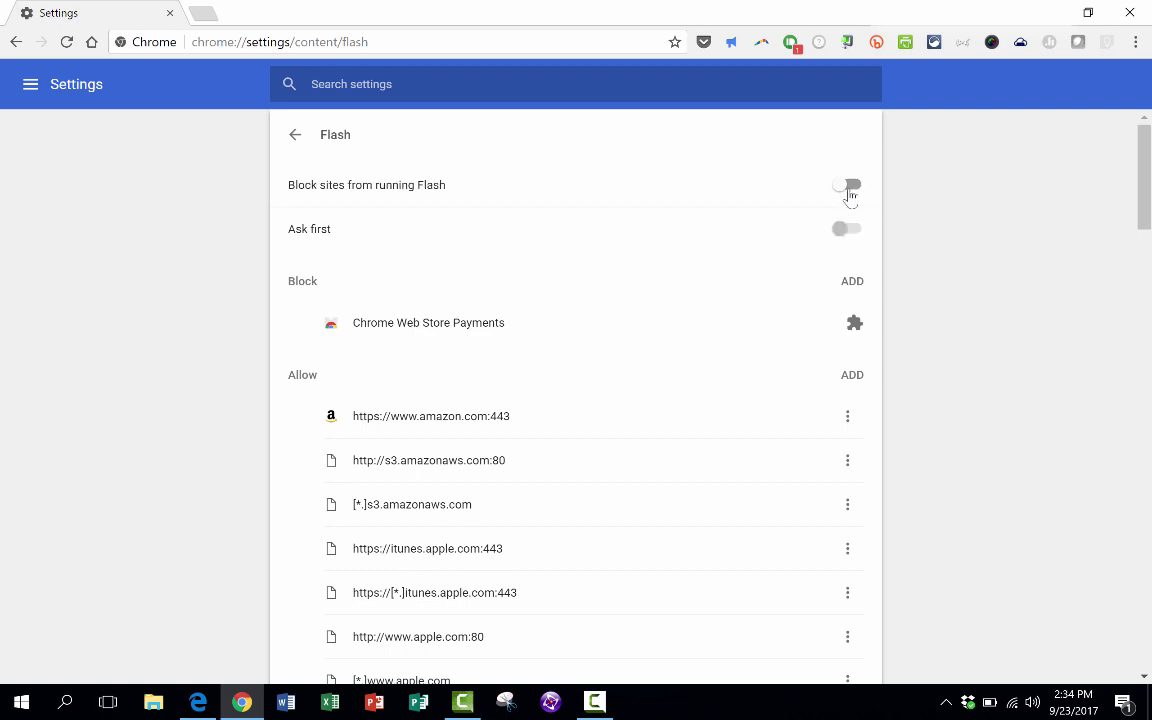
{"action": "left_click", "coordinate": [850, 192]}
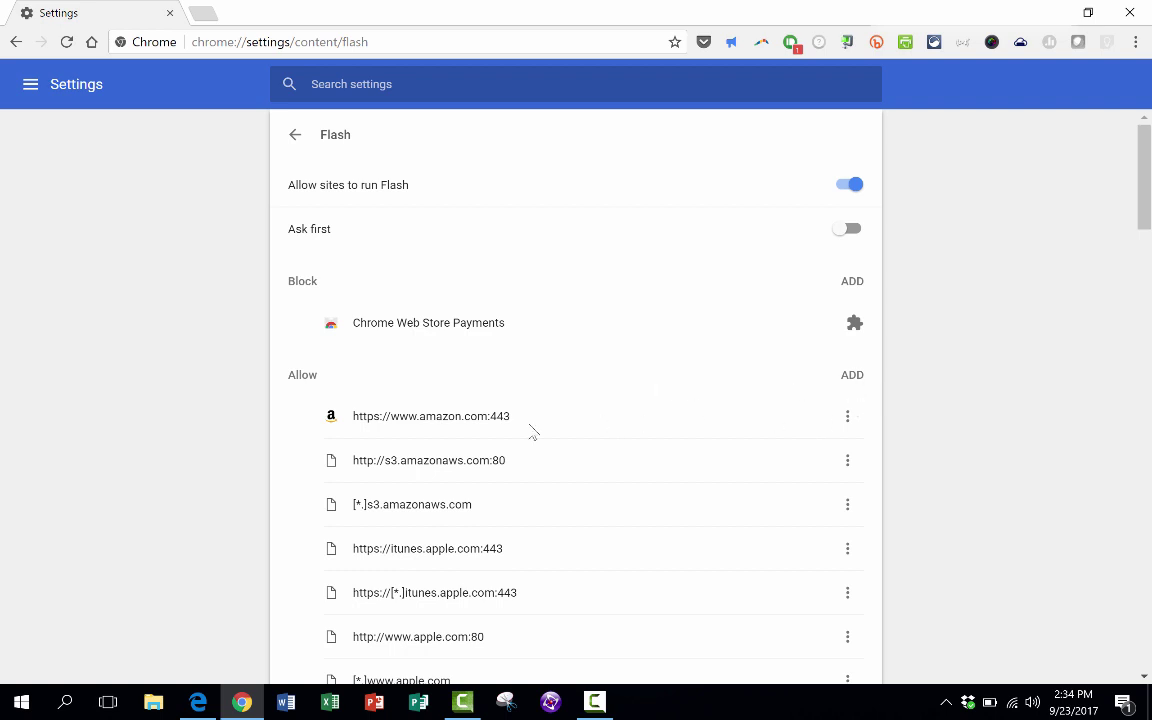
{"action": "left_click", "coordinate": [845, 377]}
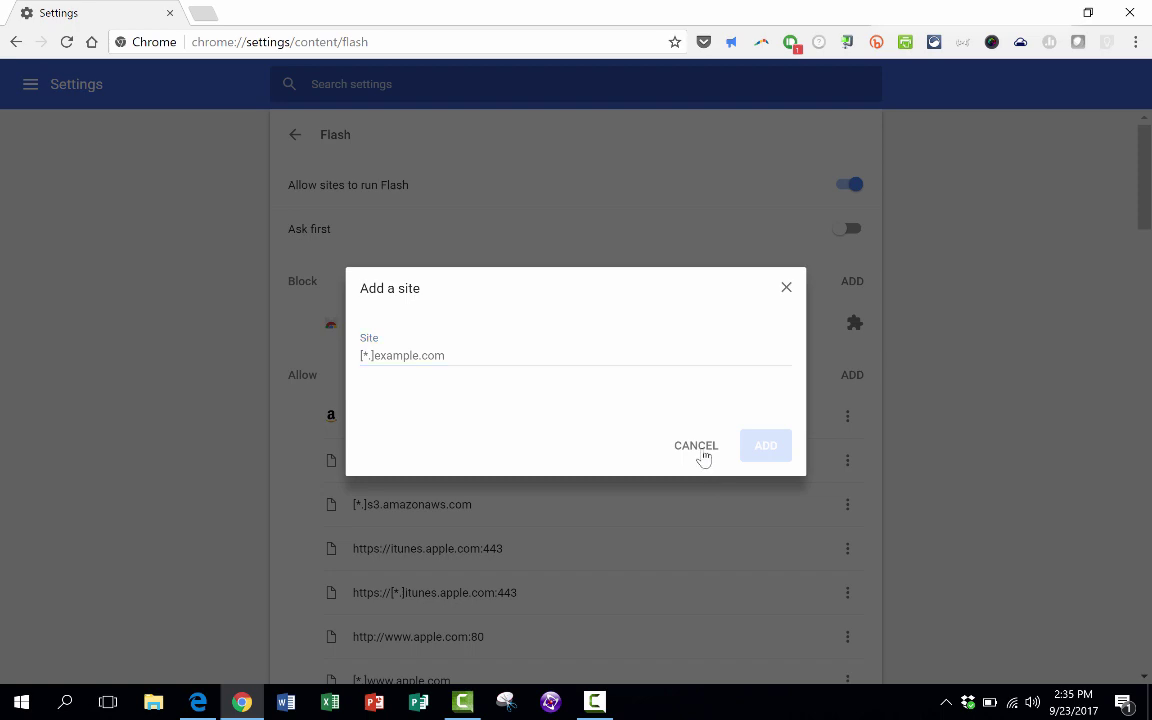
{"action": "left_click", "coordinate": [697, 447]}
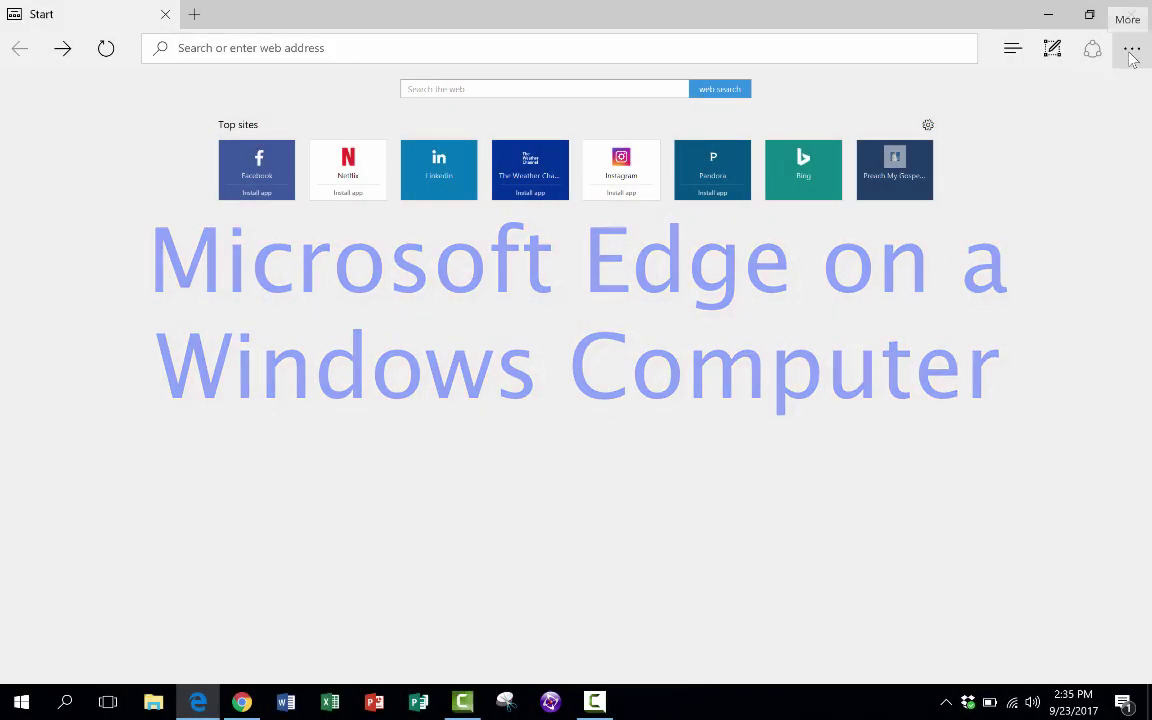
In Microsoft Edge, open the advanced settings and toggle Use Adobe Flash Player twice
{"action": "left_click", "coordinate": [1132, 50]}
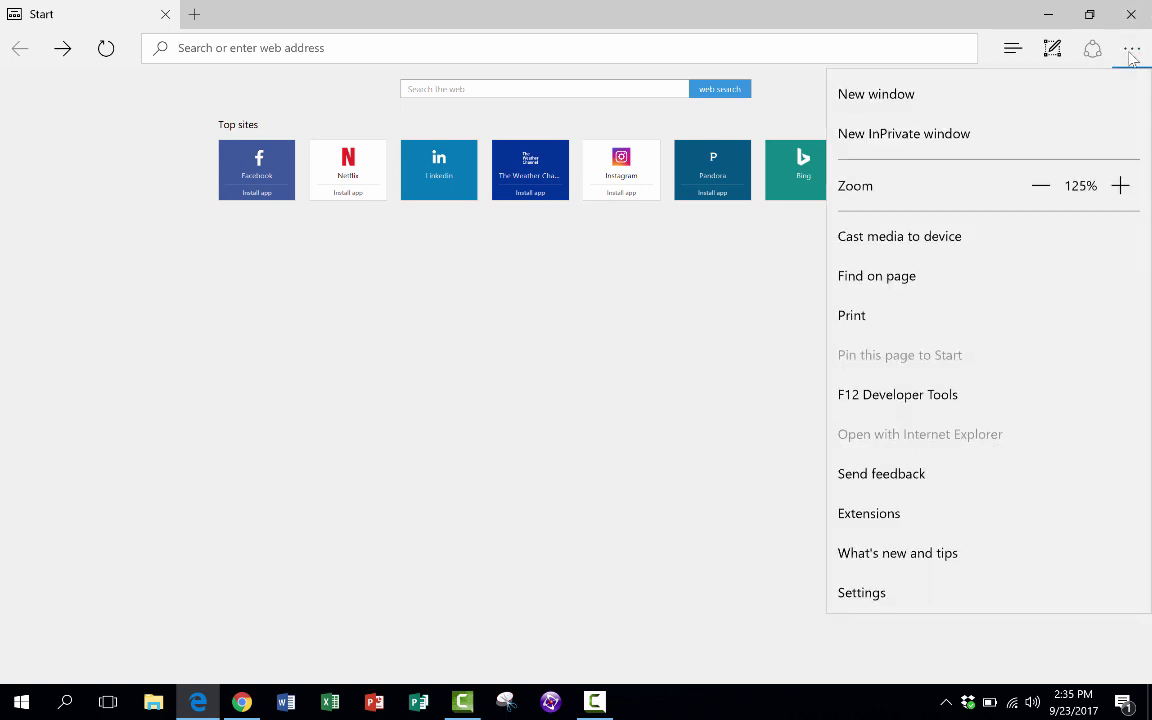
{"action": "left_click", "coordinate": [864, 596]}
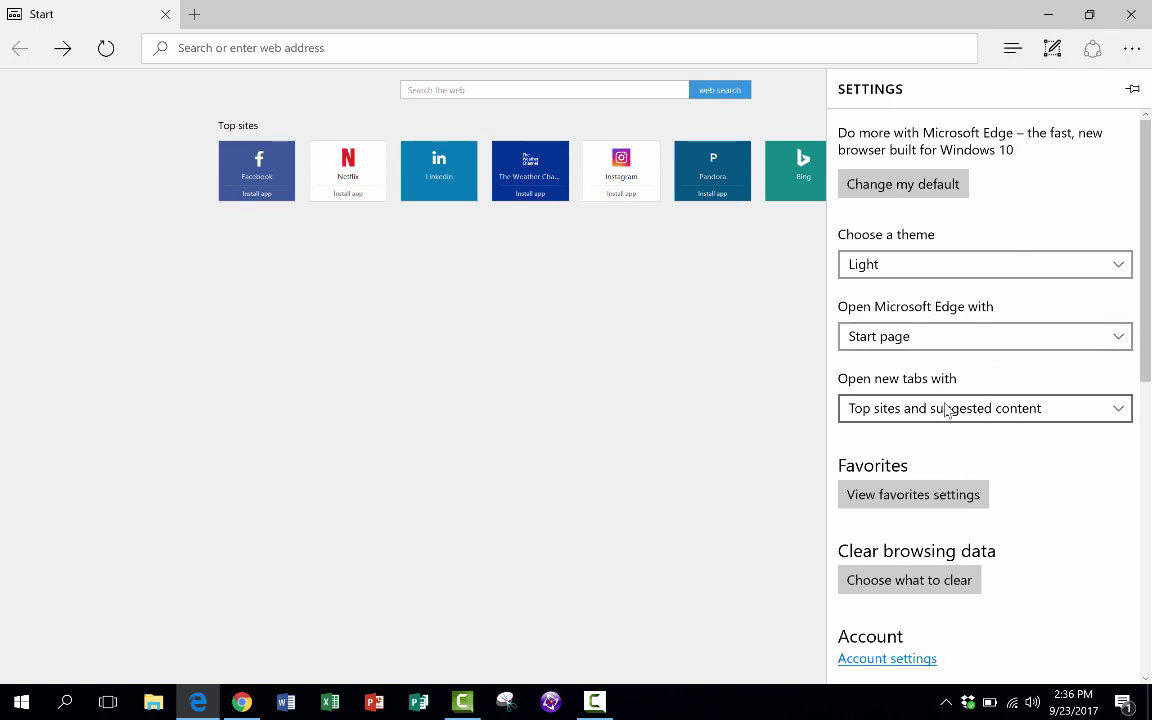
{"action": "scroll", "coordinate": [945, 410], "scroll_direction": "down", "scroll_amount": 8}
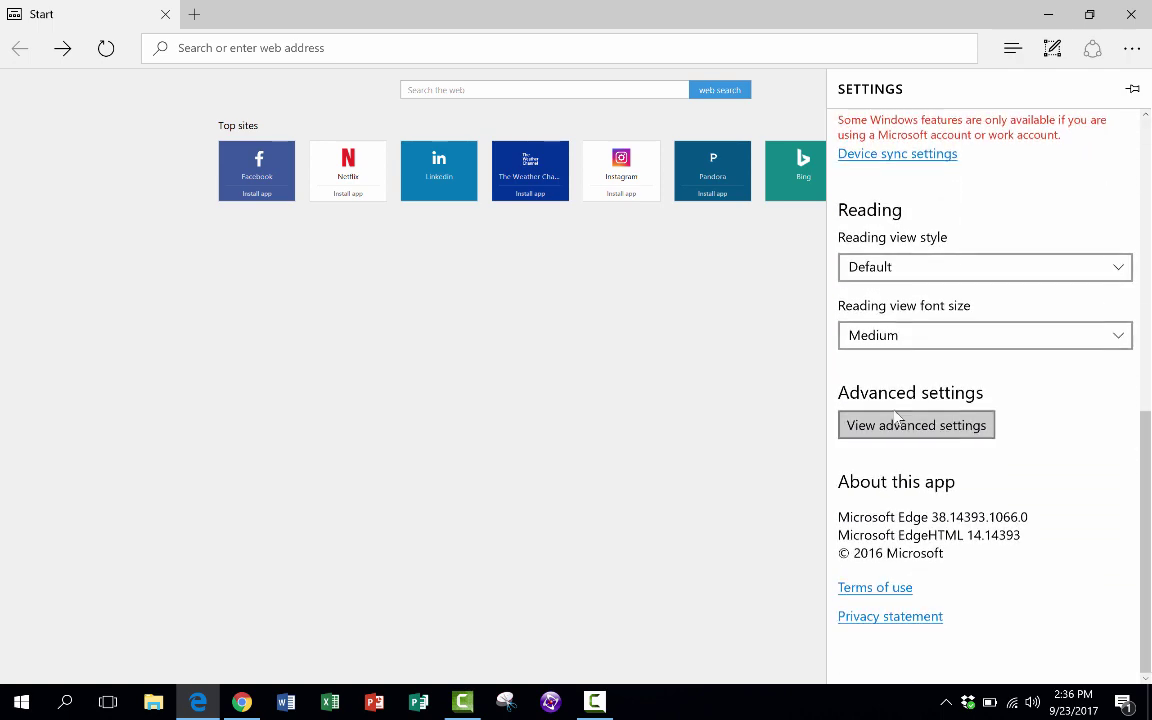
{"action": "left_click", "coordinate": [878, 430]}
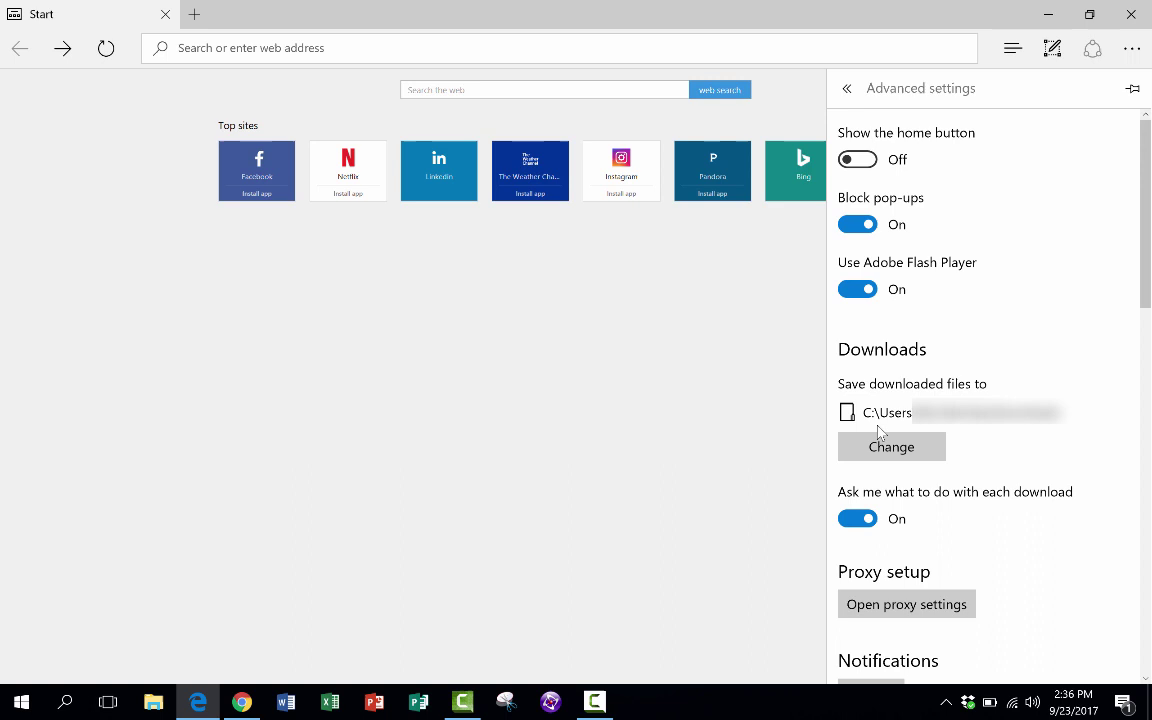
{"action": "key", "text": "ctrl+f"}
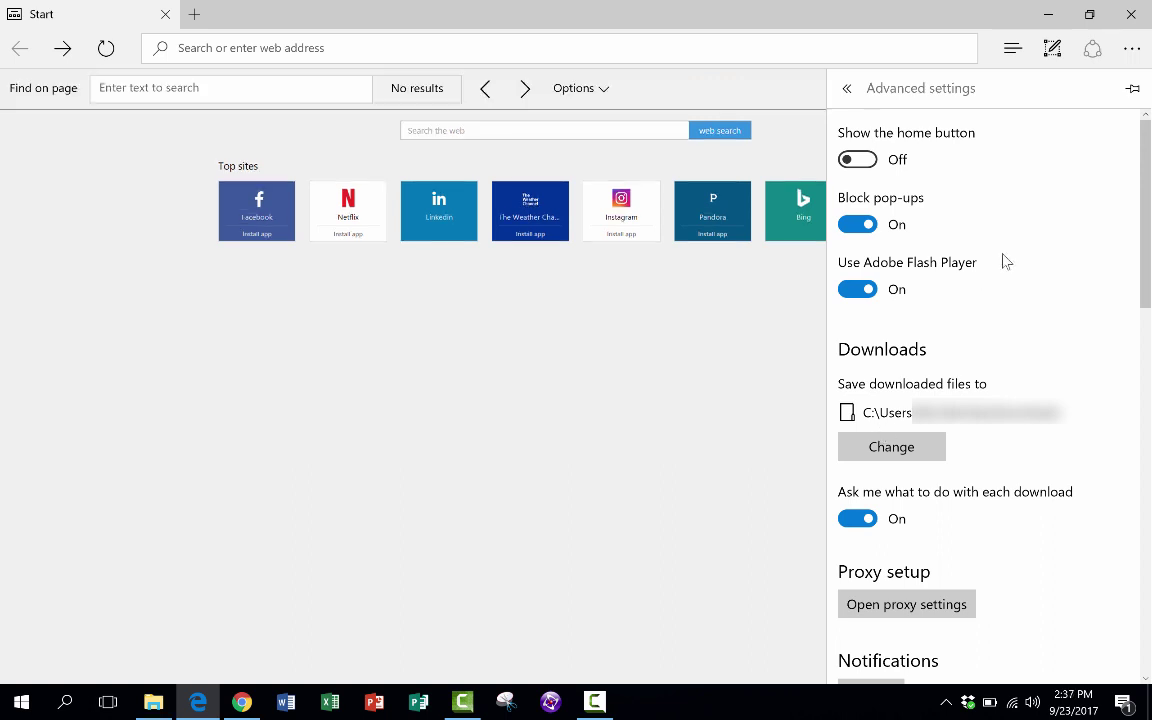
{"action": "left_click", "coordinate": [870, 290]}
{"action": "left_click", "coordinate": [870, 290]}
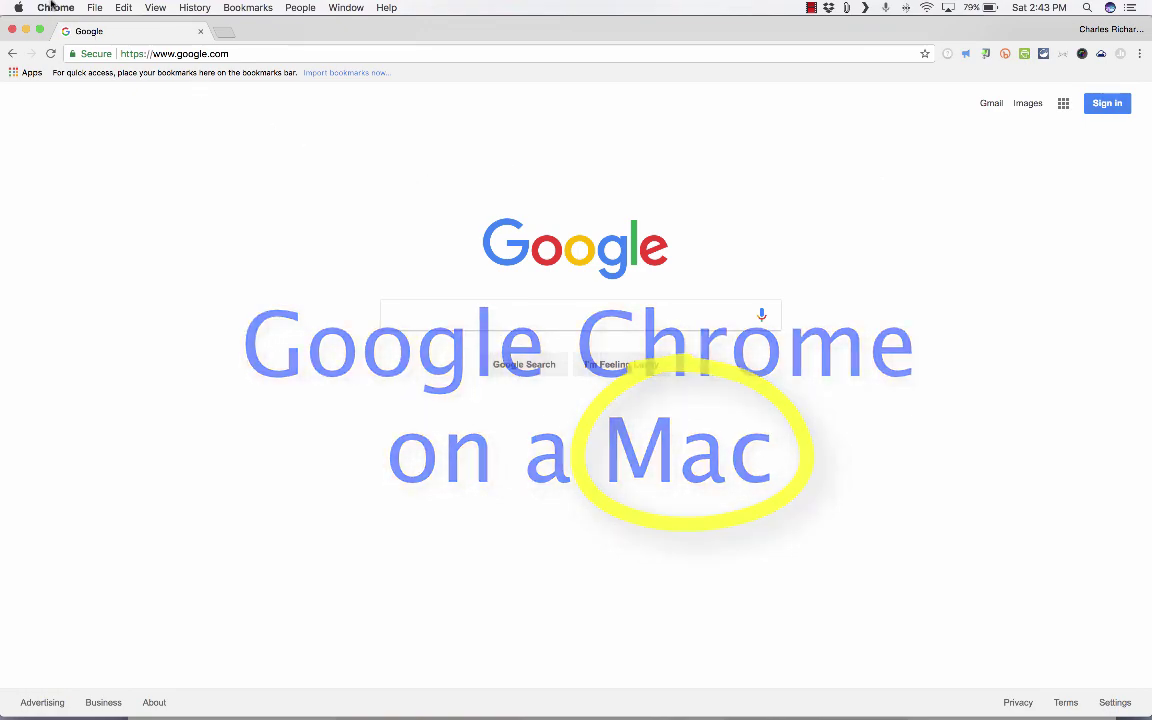
In Google Chrome on the Mac, open the settings page and expand its Advanced section
{"action": "left_click", "coordinate": [55, 7]}
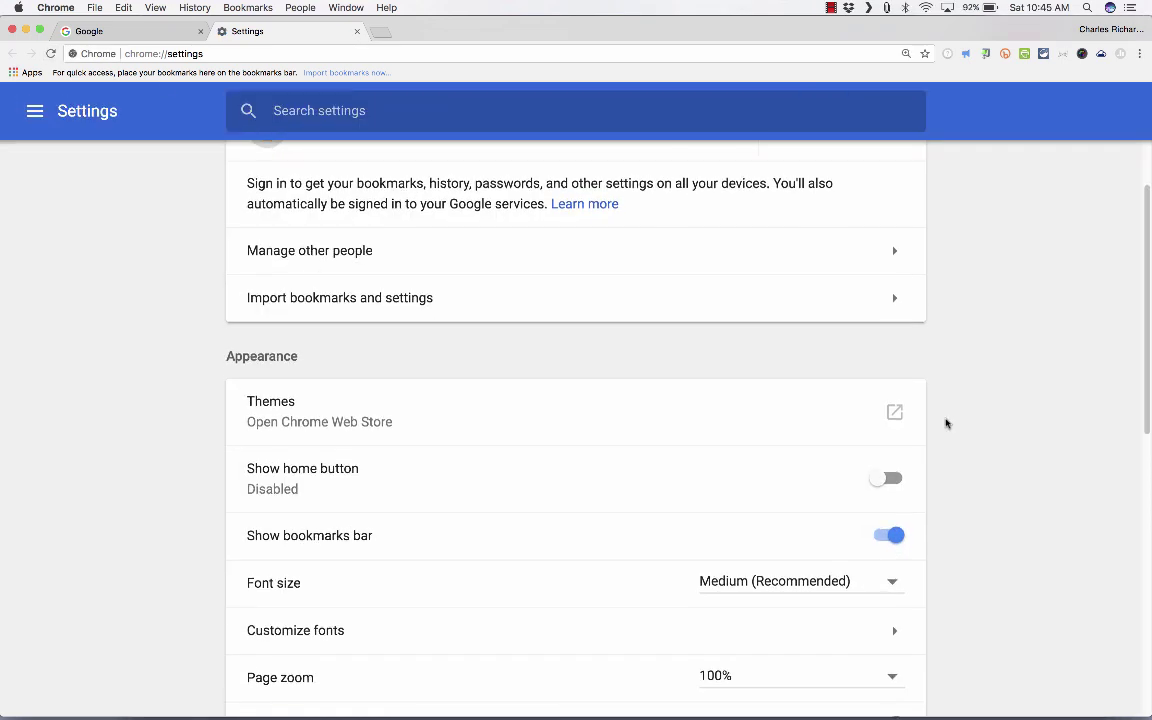
{"action": "scroll", "coordinate": [943, 421], "scroll_direction": "down", "scroll_amount": 10}
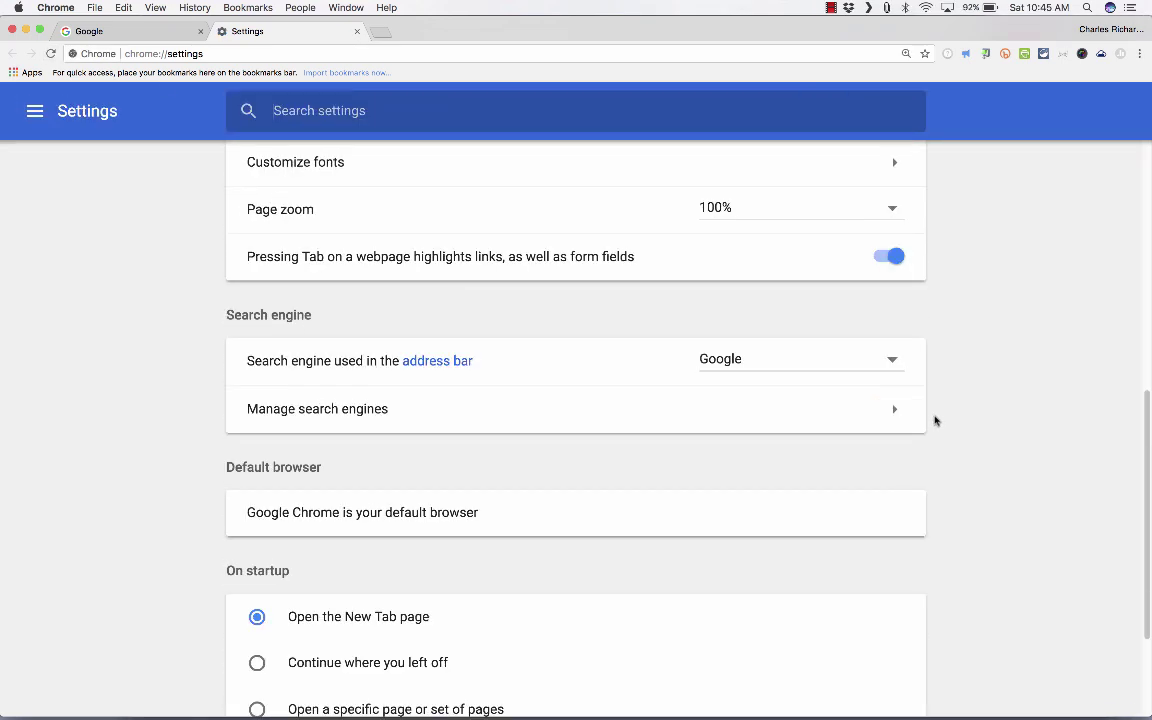
{"action": "scroll", "coordinate": [935, 421], "scroll_direction": "down", "scroll_amount": 4}
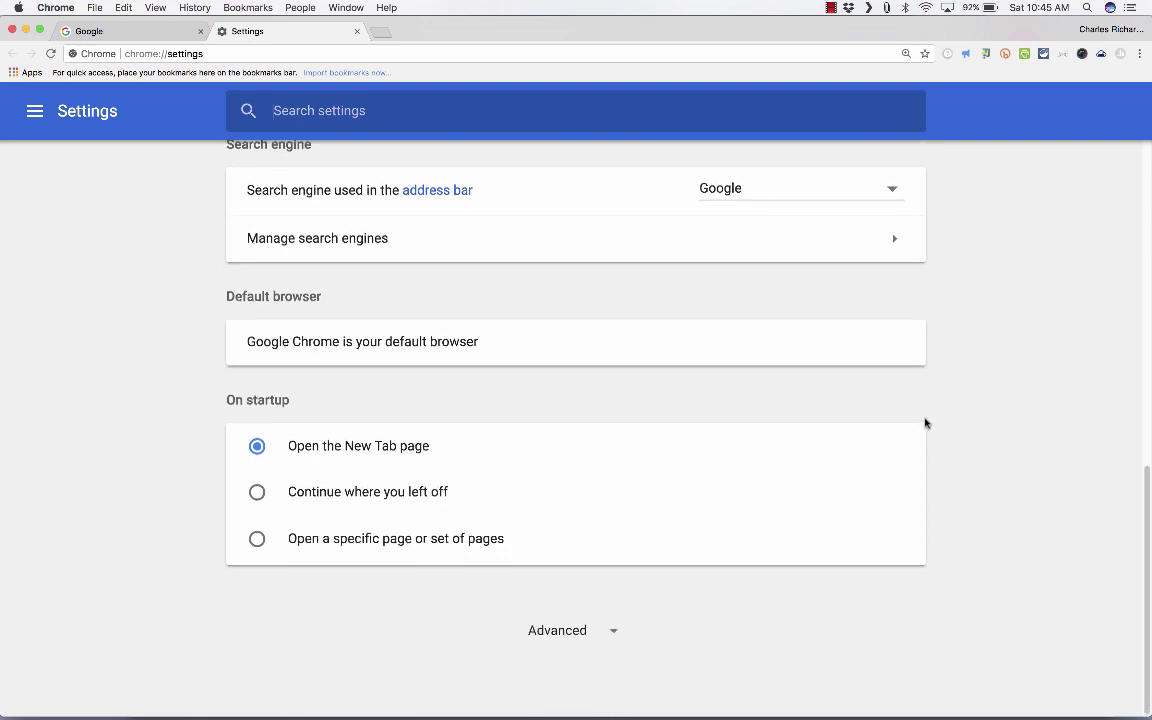
{"action": "scroll", "coordinate": [902, 407], "scroll_direction": "up", "scroll_amount": 3}
{"action": "scroll", "coordinate": [901, 410], "scroll_direction": "down", "scroll_amount": 3}
{"action": "left_click", "coordinate": [600, 635]}
{"action": "scroll", "coordinate": [600, 635], "scroll_direction": "down", "scroll_amount": 2}
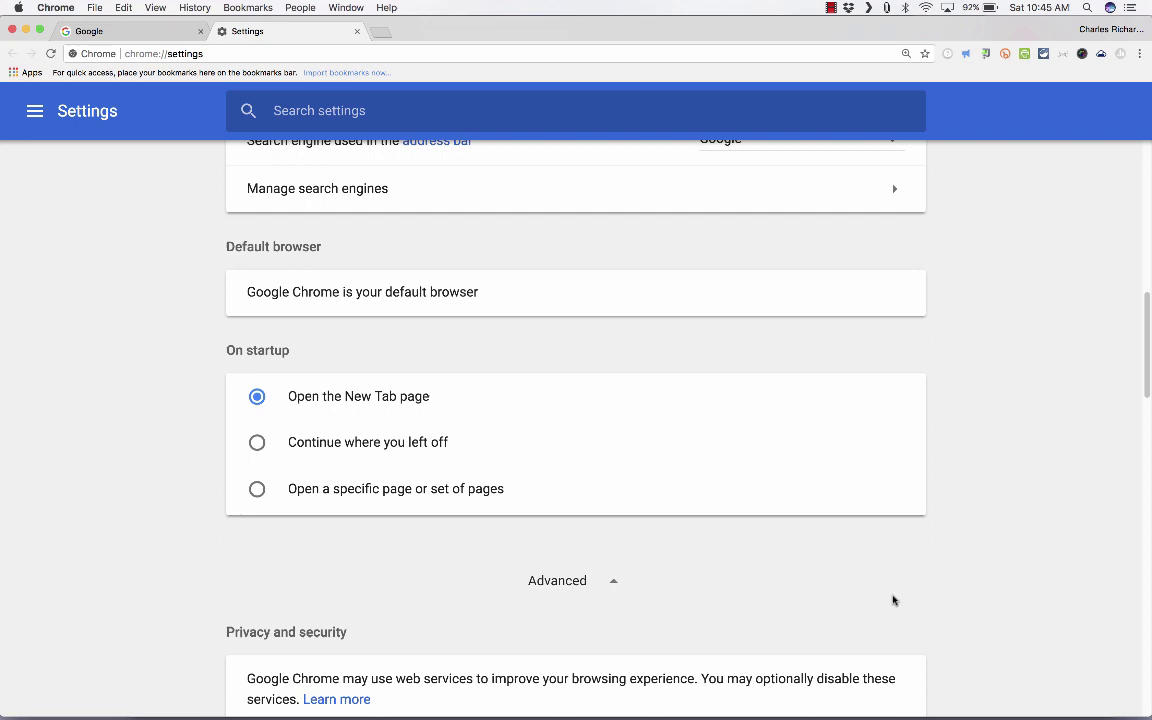
Open Content settings under Privacy and security, and go to the Flash page
{"action": "scroll", "coordinate": [970, 582], "scroll_direction": "down", "scroll_amount": 8}
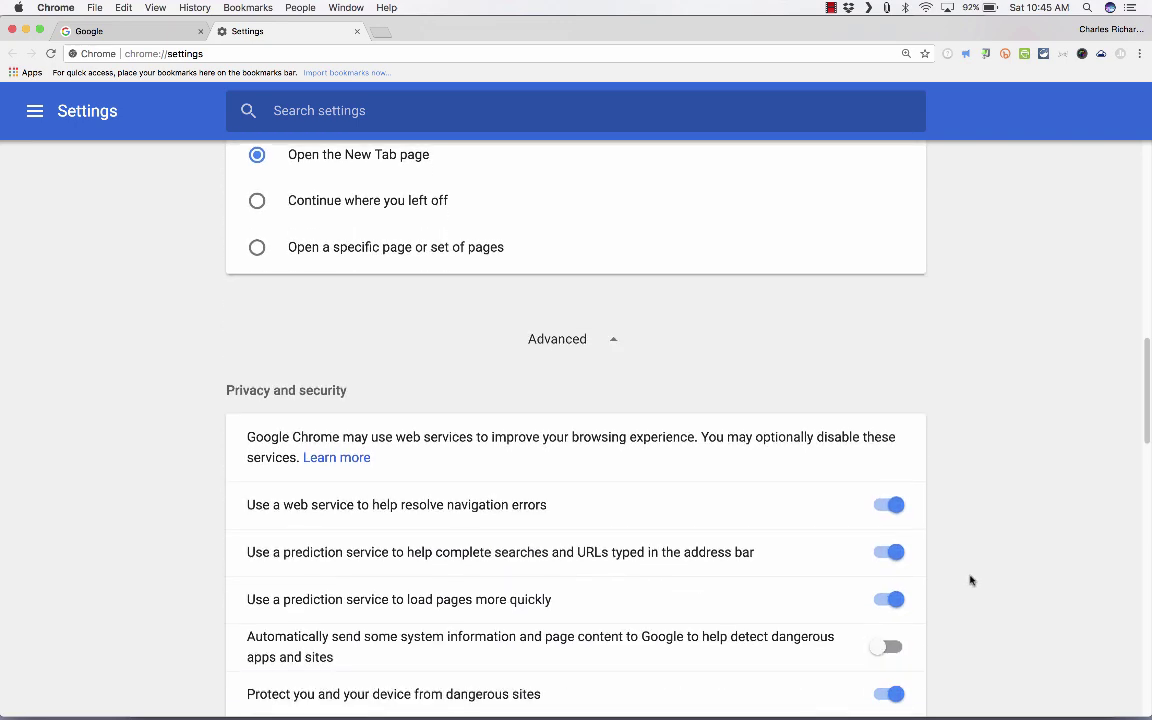
{"action": "scroll", "coordinate": [960, 577], "scroll_direction": "down", "scroll_amount": 4}
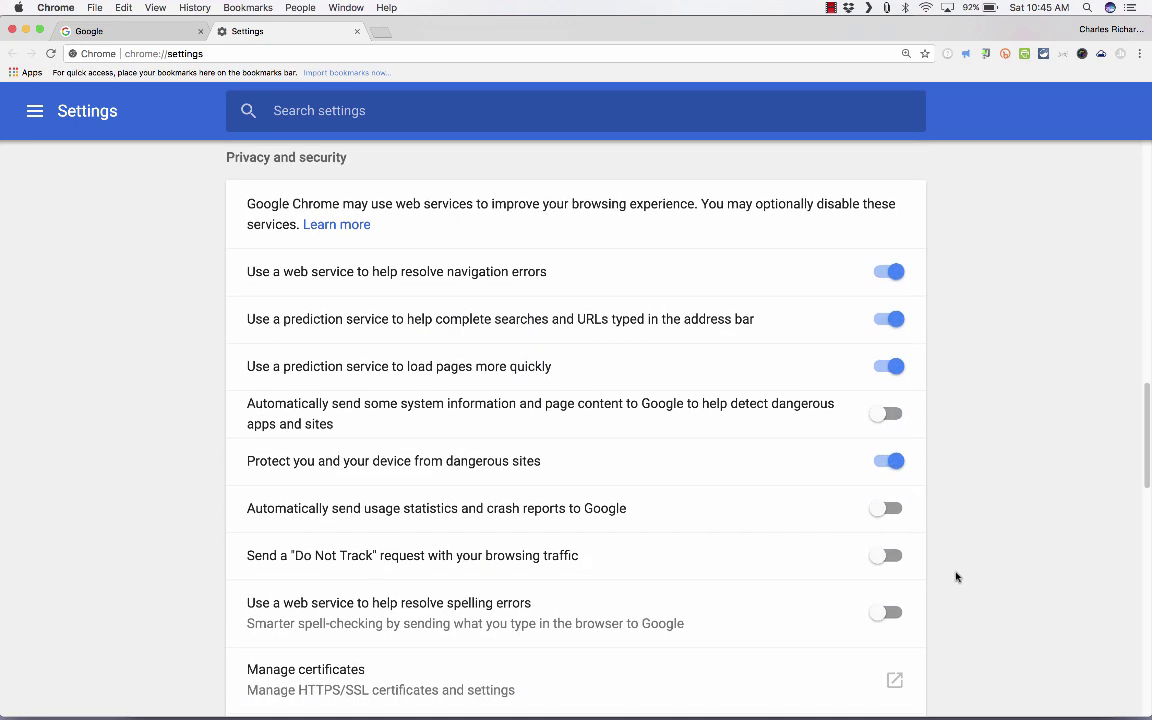
{"action": "scroll", "coordinate": [950, 576], "scroll_direction": "down", "scroll_amount": 2}
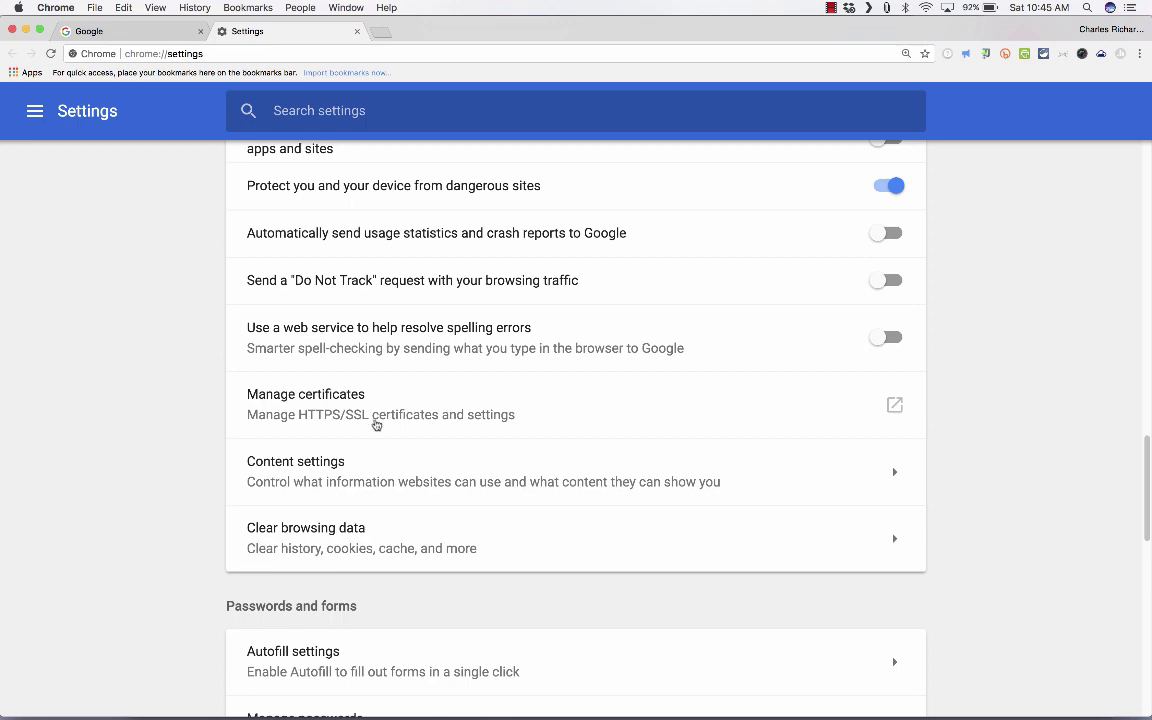
{"action": "left_click", "coordinate": [324, 477]}
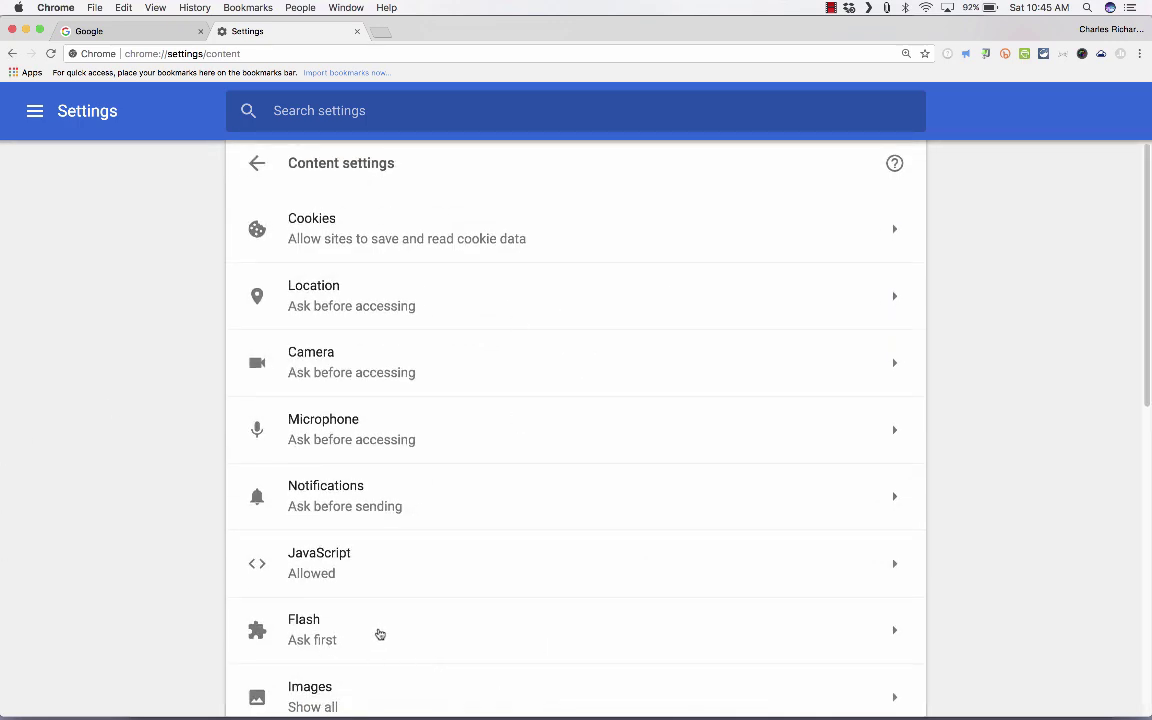
{"action": "scroll", "coordinate": [498, 637], "scroll_direction": "down", "scroll_amount": 3}
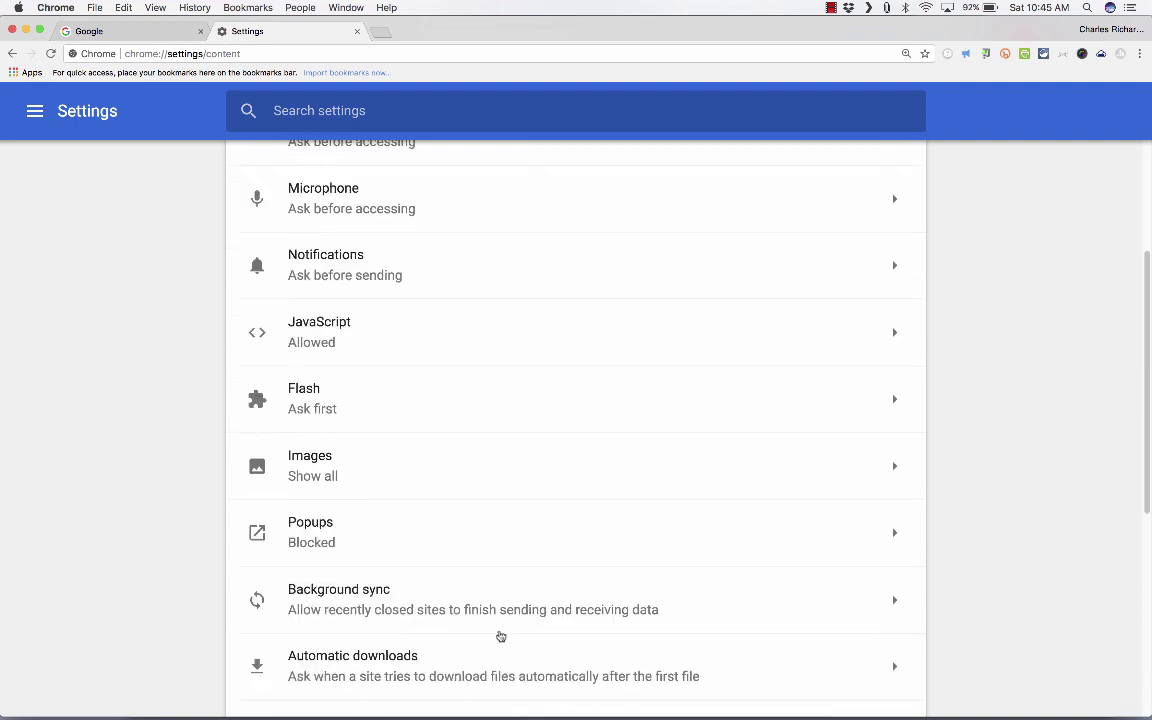
{"action": "left_click", "coordinate": [416, 403]}
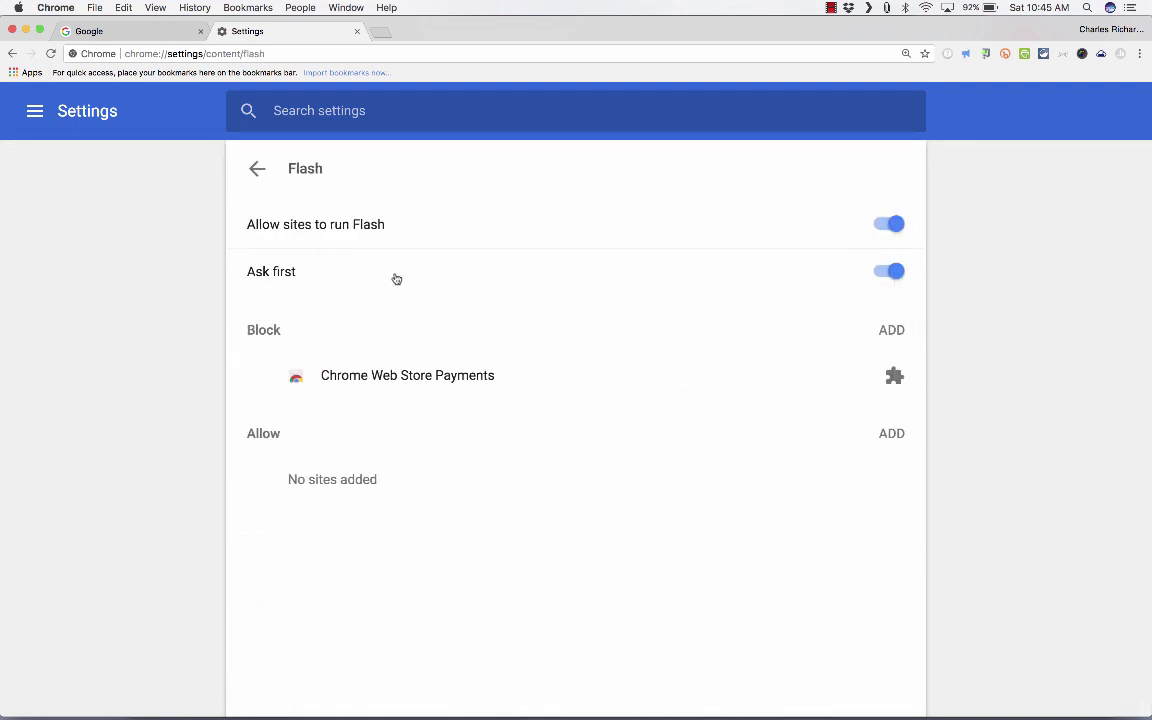
Toggle the Ask first option for Flash and start adding a site to the Block list
{"action": "left_click", "coordinate": [888, 271]}
{"action": "left_click", "coordinate": [891, 331]}
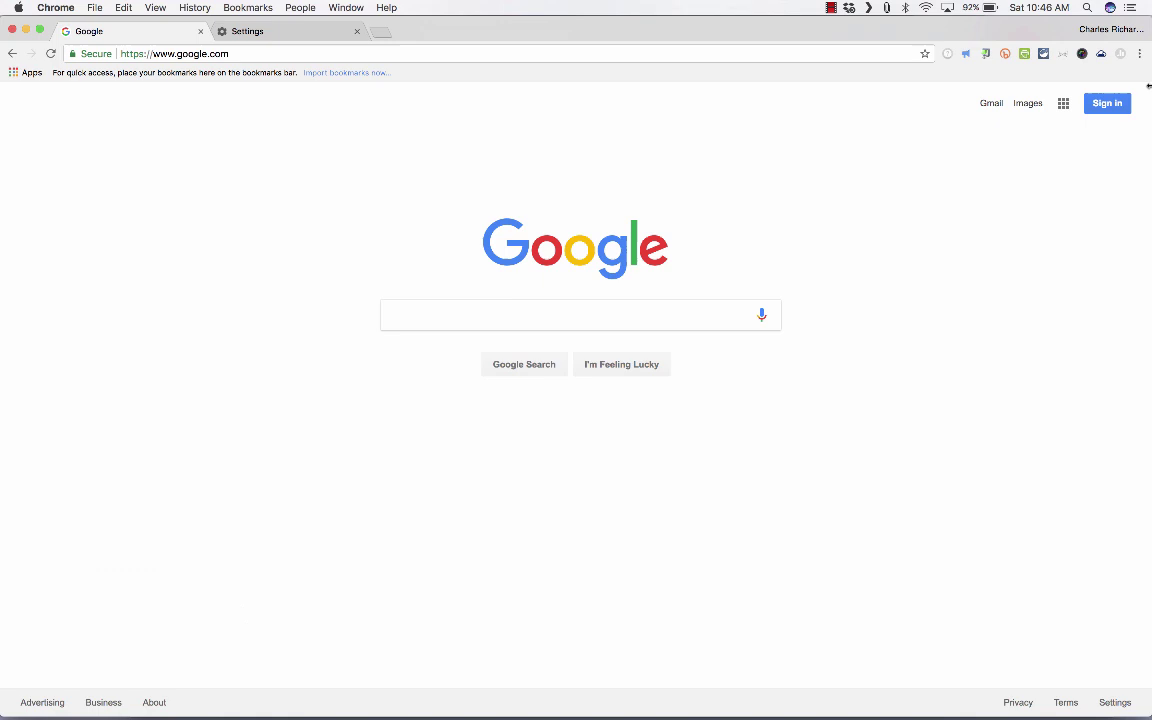
Open Chrome's settings from the Google home page
{"action": "left_click", "coordinate": [1140, 55]}
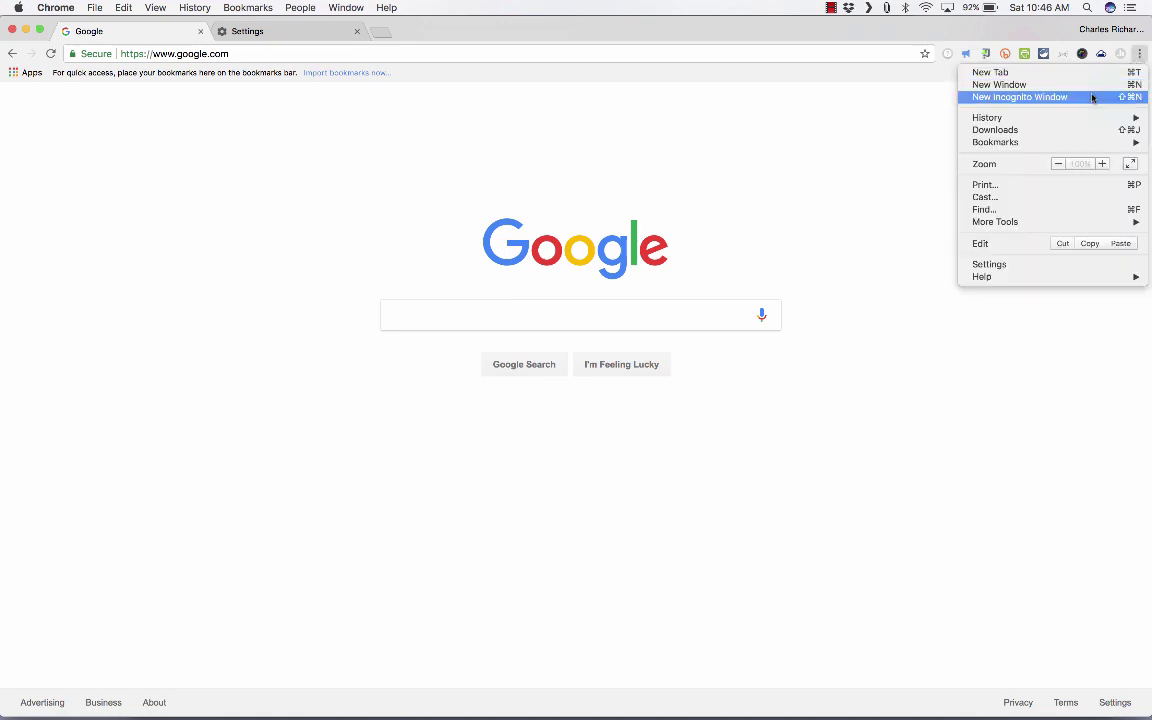
{"action": "left_click", "coordinate": [1020, 265]}
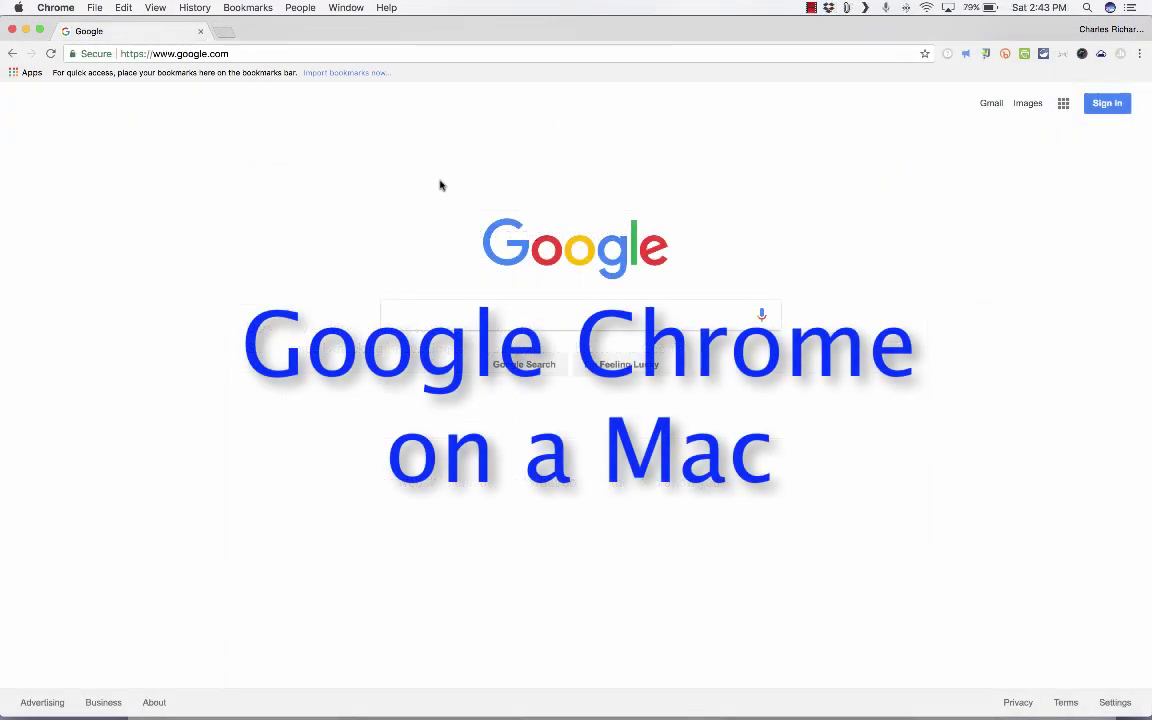
{"action": "left_click", "coordinate": [56, 8]}
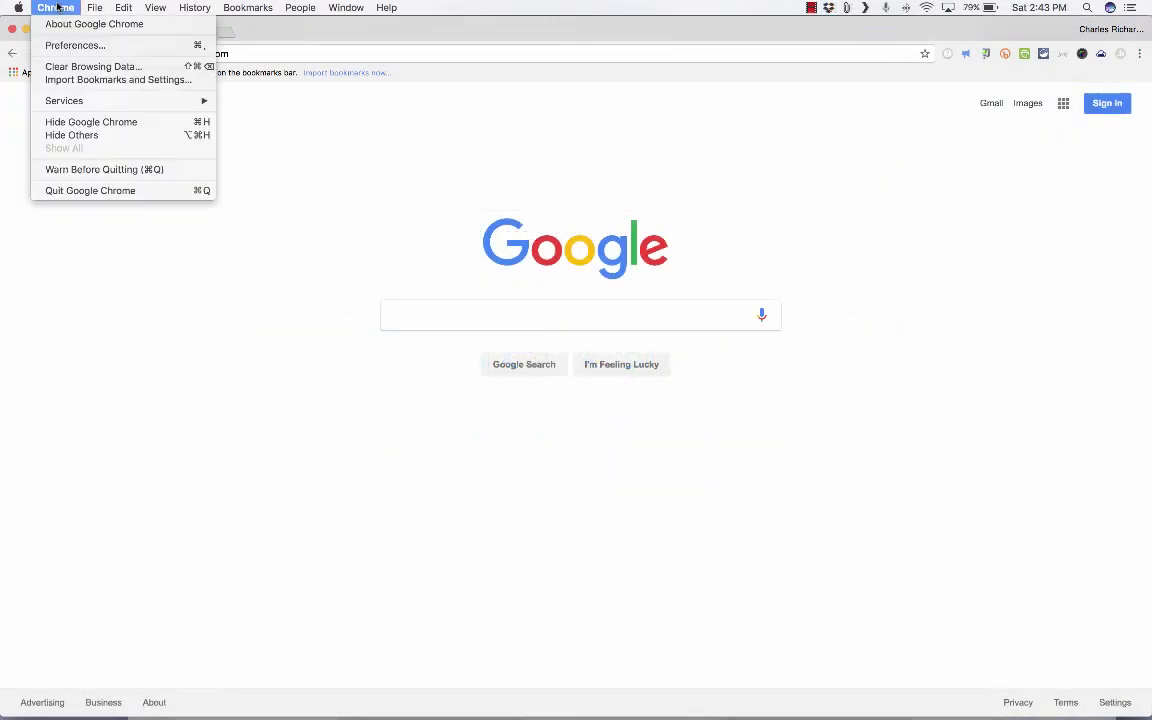